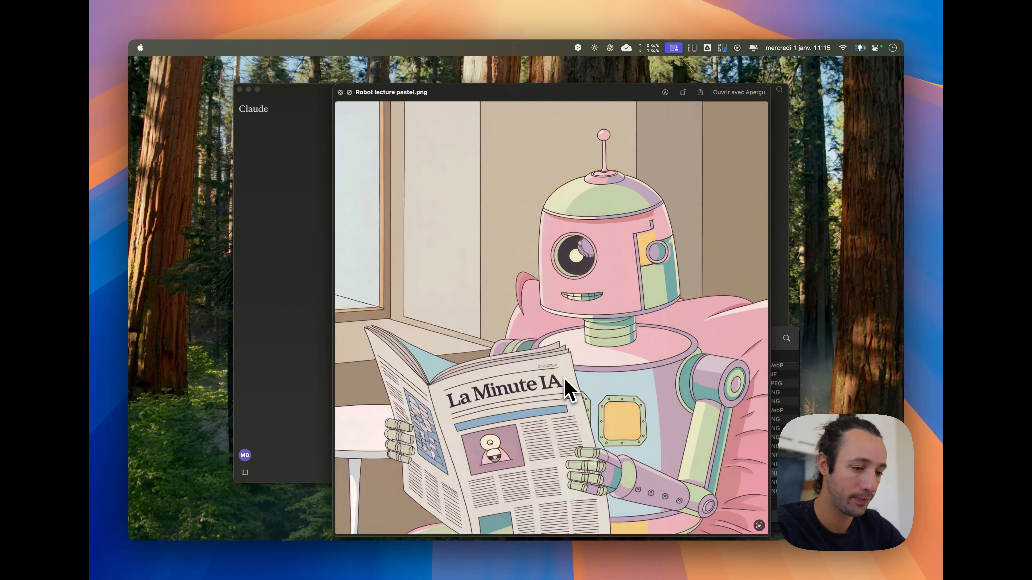
Step: Preview the robot, banner and mug images in the Medias folder, including Robot Transparent BG.png and test3.png
{"action": "key", "text": "space"}
{"action": "key", "text": "space"}
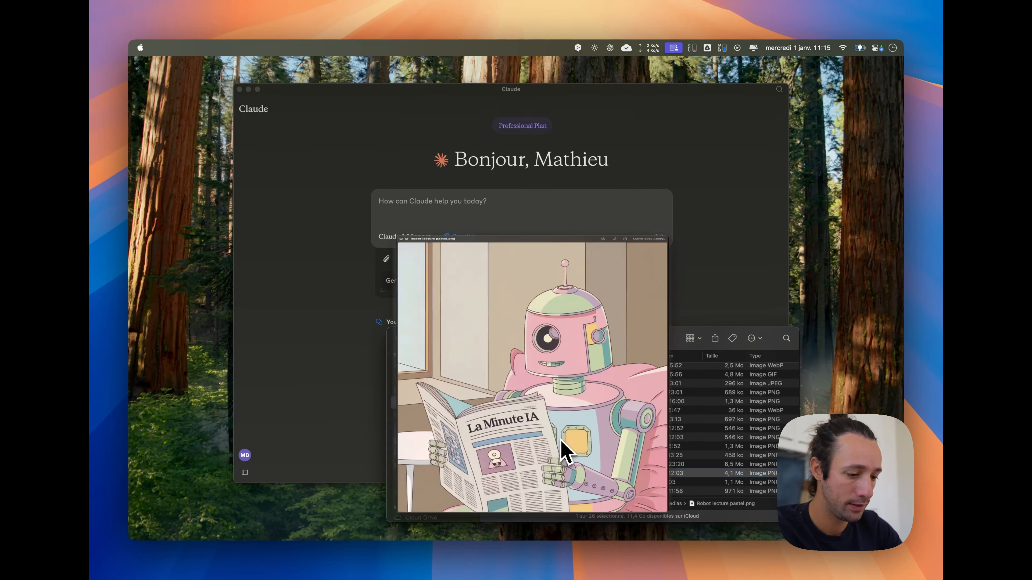
{"action": "key", "text": "Down"}
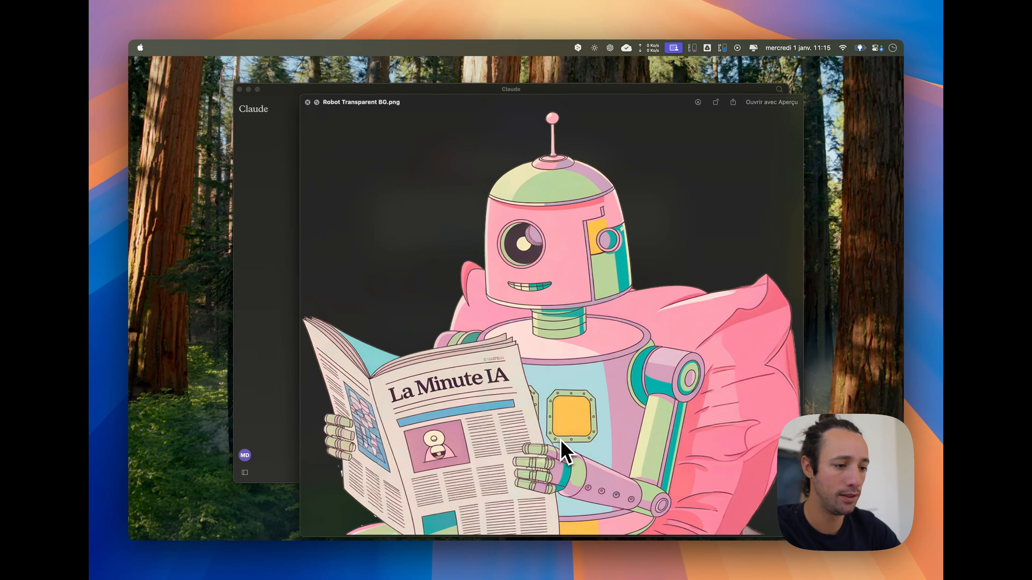
{"action": "key", "text": "Down"}
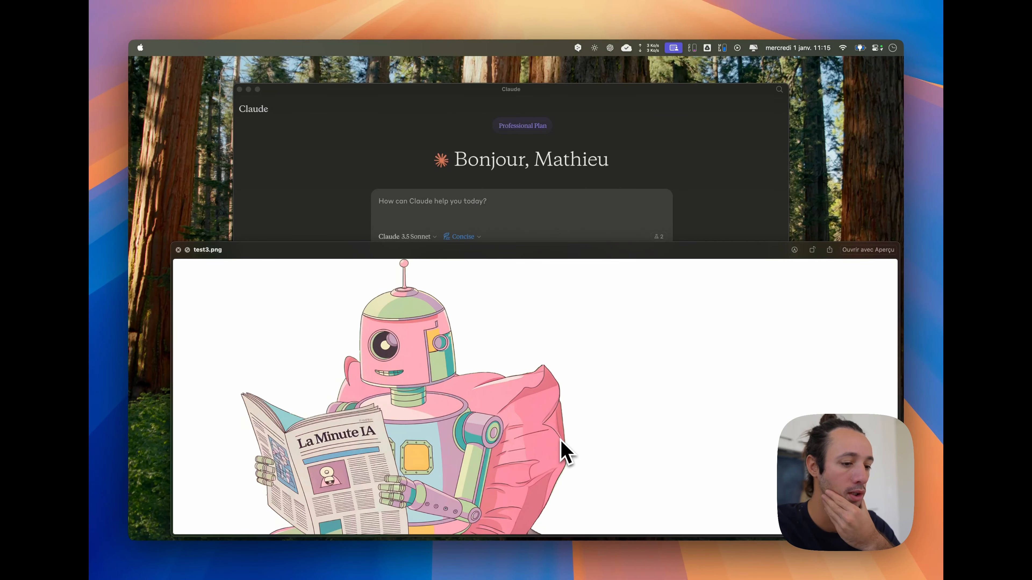
{"action": "key", "text": "Up"}
{"action": "key", "text": "Up"}
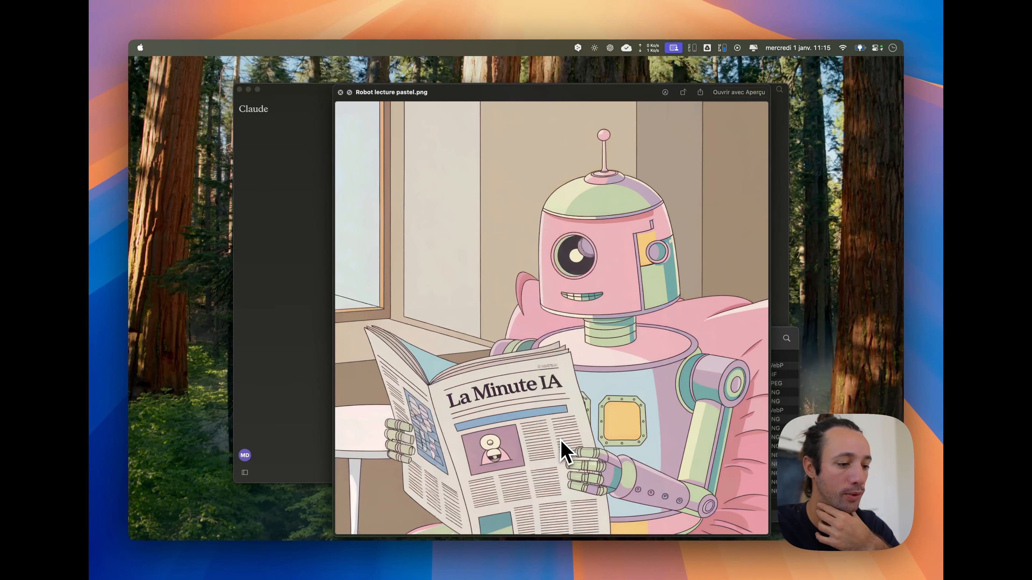
{"action": "key", "text": "Up"}
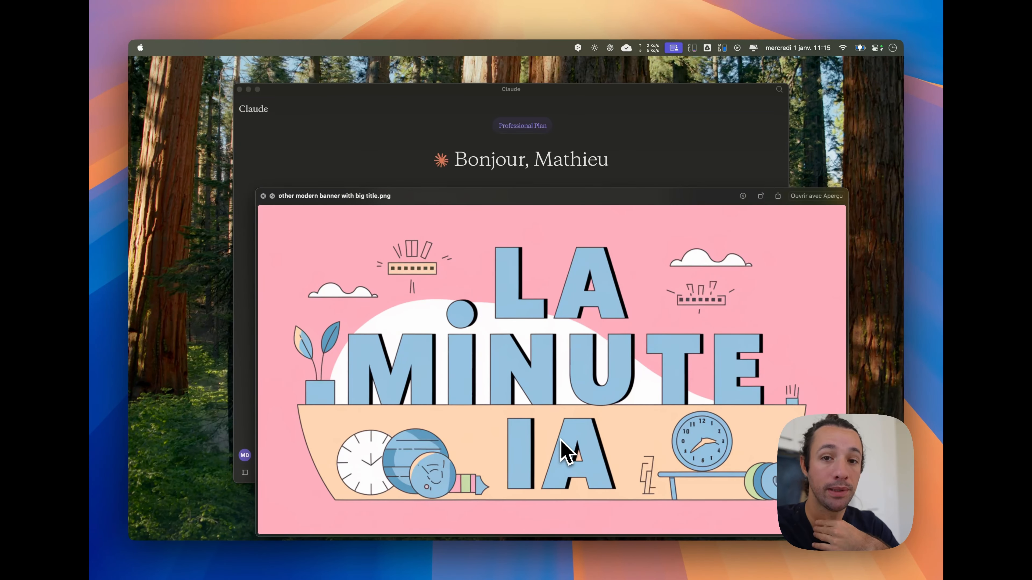
{"action": "key", "text": "Up"}
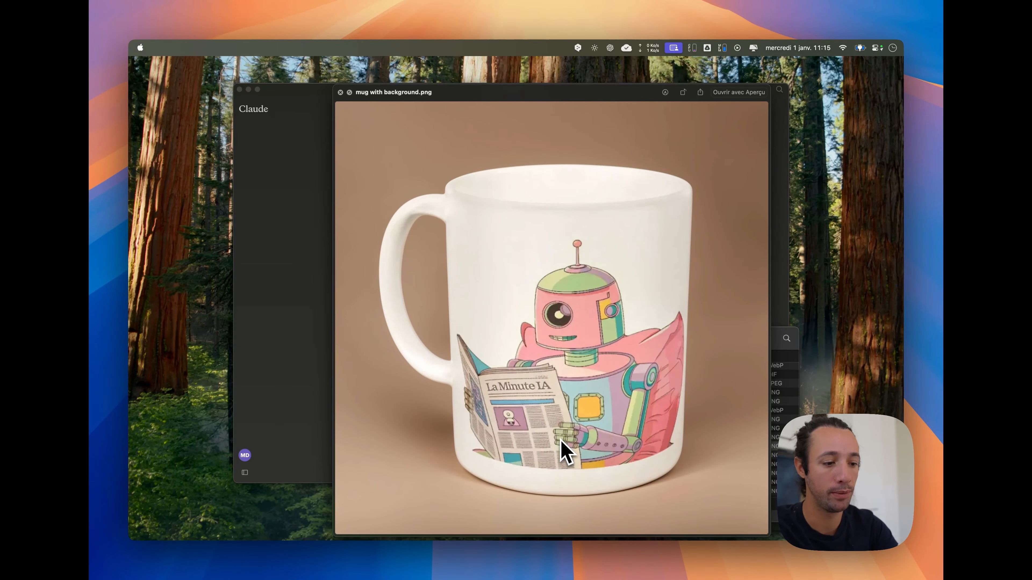
{"action": "key", "text": "Up"}
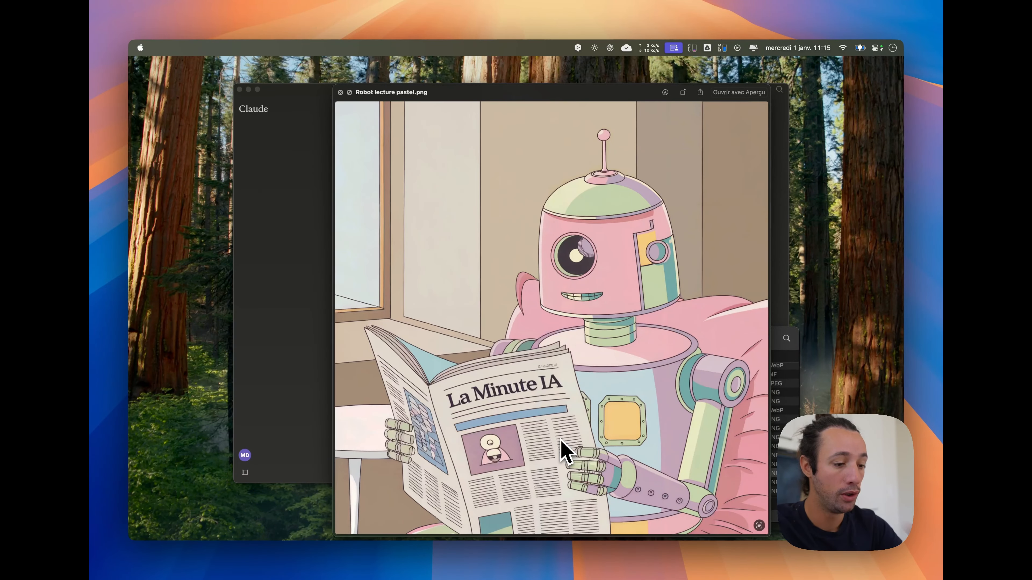
{"action": "key", "text": "Up"}
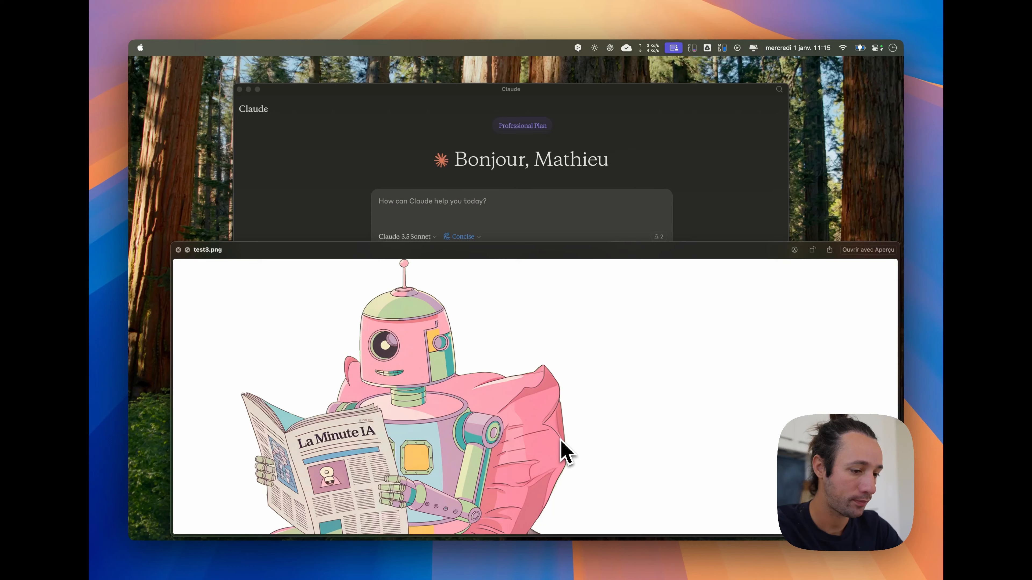
Step: Switch to Photoshop to view the cut-out robot in test3.png, return to Finder and close the image preview
{"action": "key", "text": "super+Tab"}
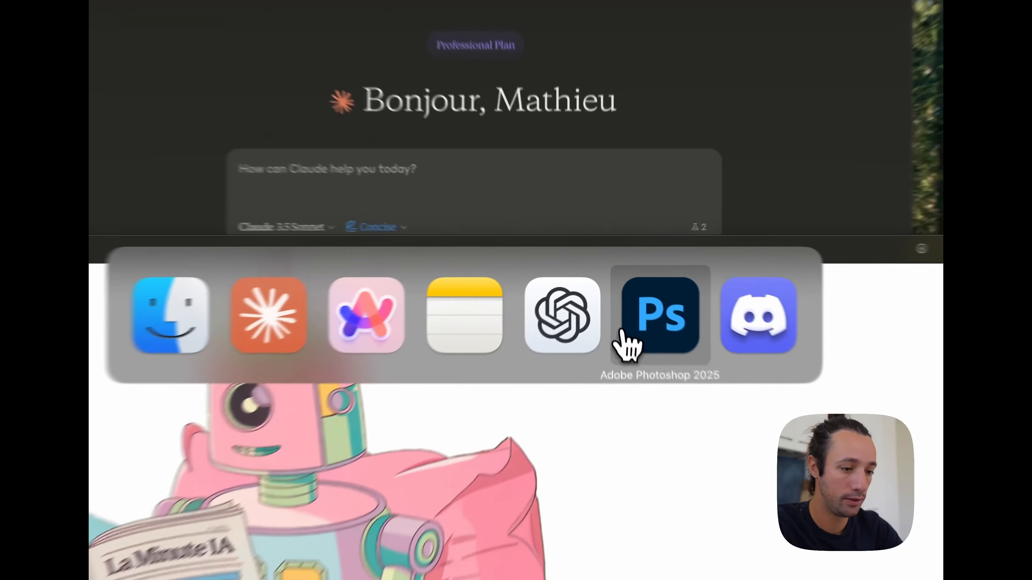
{"action": "left_click", "coordinate": [635, 290]}
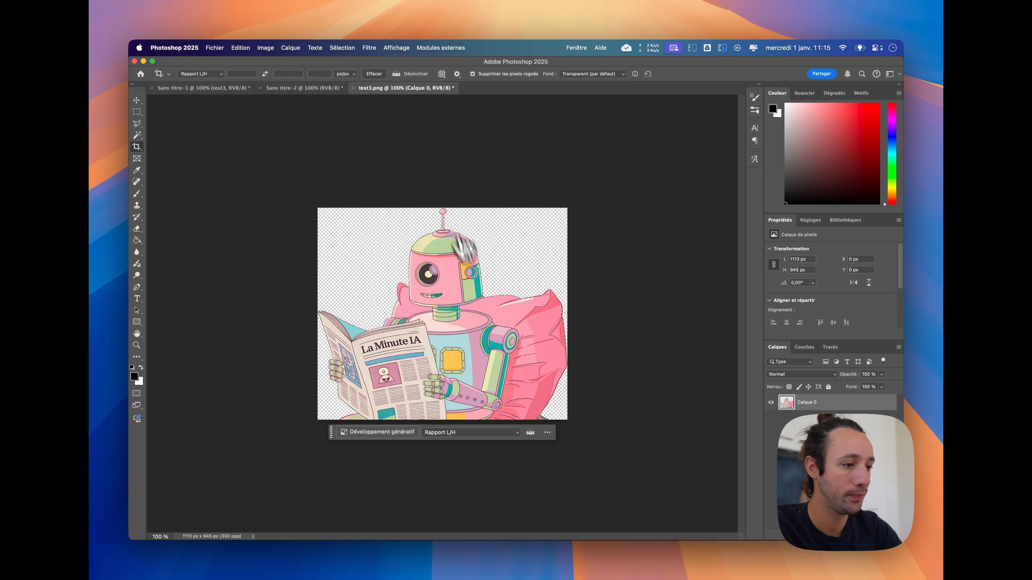
{"action": "key", "text": "super+Tab"}
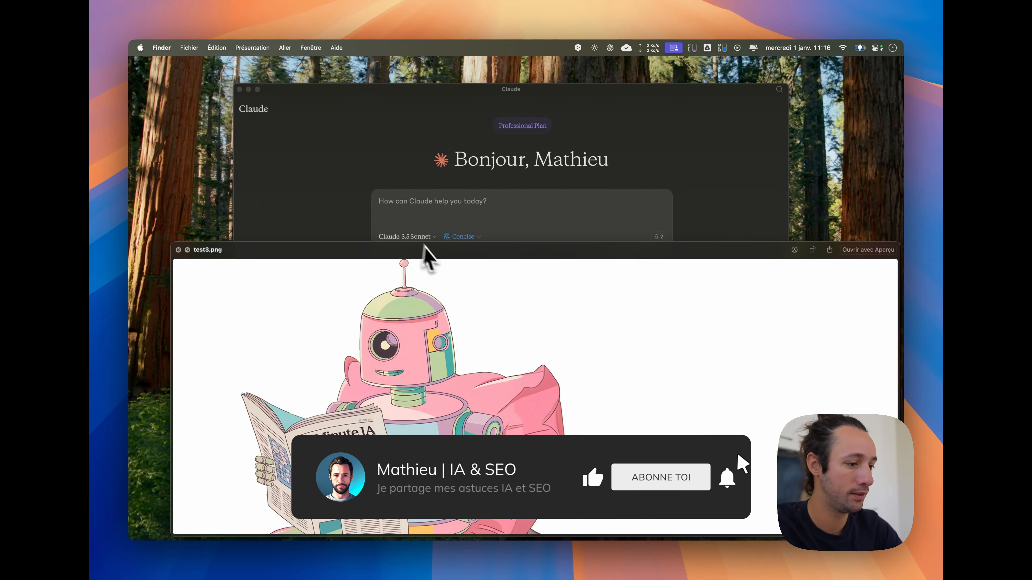
{"action": "key", "text": "space"}
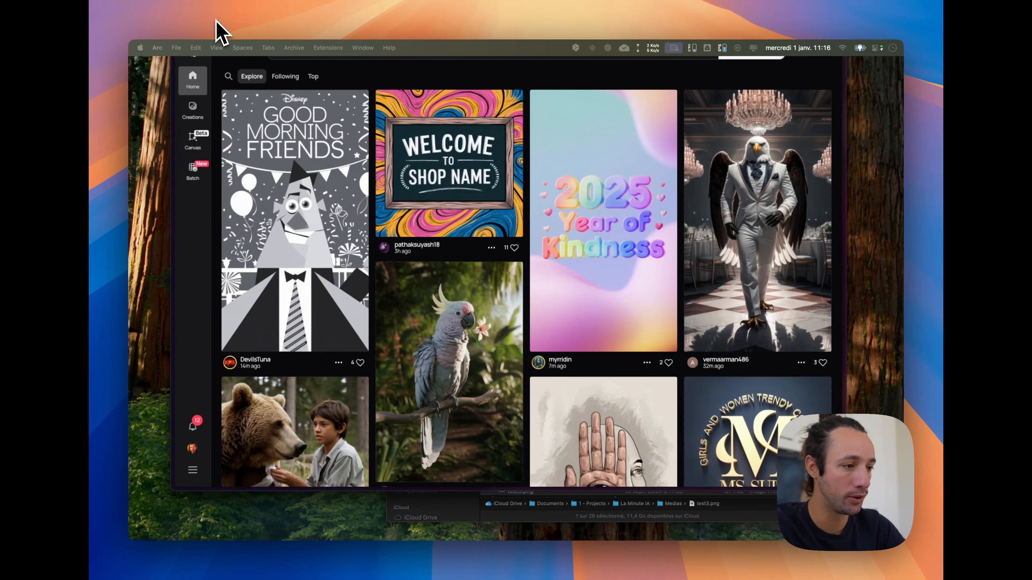
Step: Clear the Parisian café text from the image prompt on ideogram.ai in the Arc browser
{"action": "left_click_drag", "start_coordinate": [215, 20], "coordinate": [222, 70]}
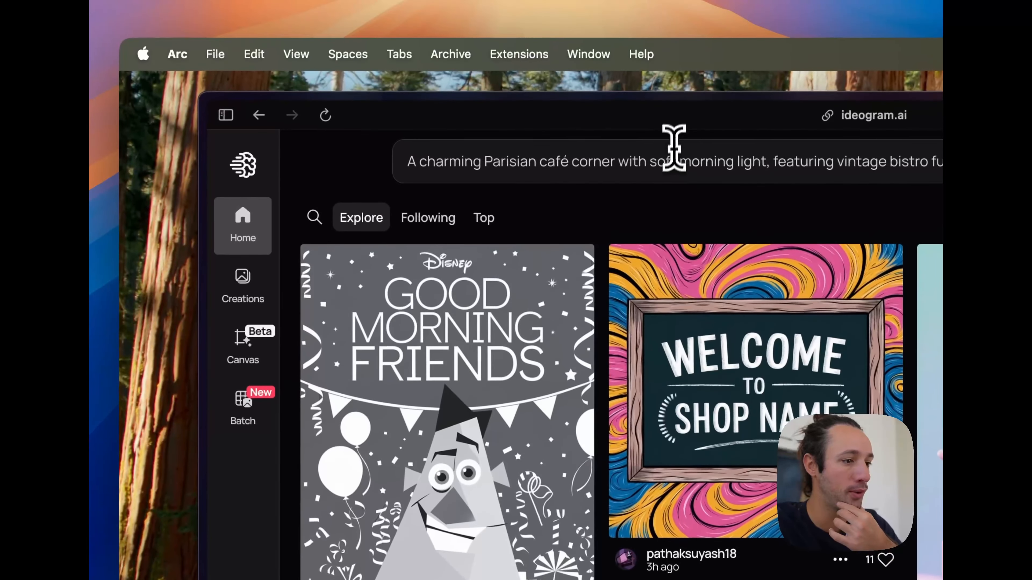
{"action": "left_click", "coordinate": [673, 147]}
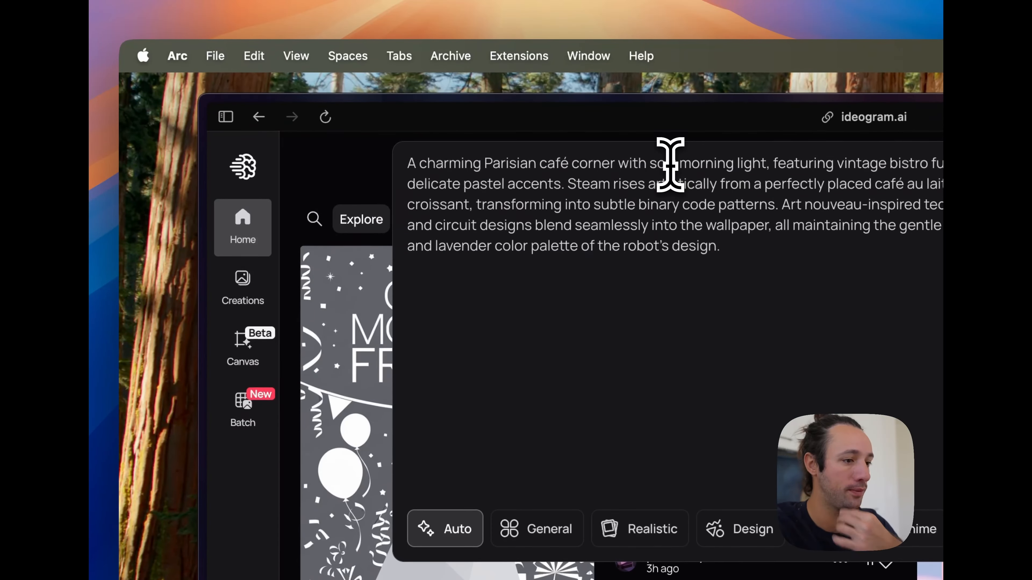
{"action": "key", "text": "super+a"}
{"action": "key", "text": "BackSpace"}
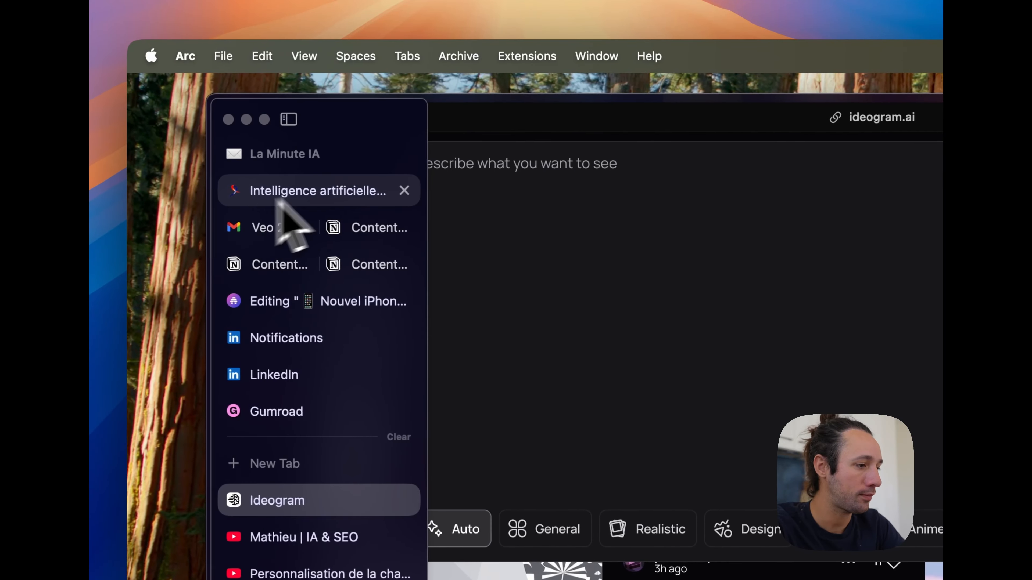
{"action": "left_click", "coordinate": [374, 189]}
{"action": "left_click", "coordinate": [432, 179]}
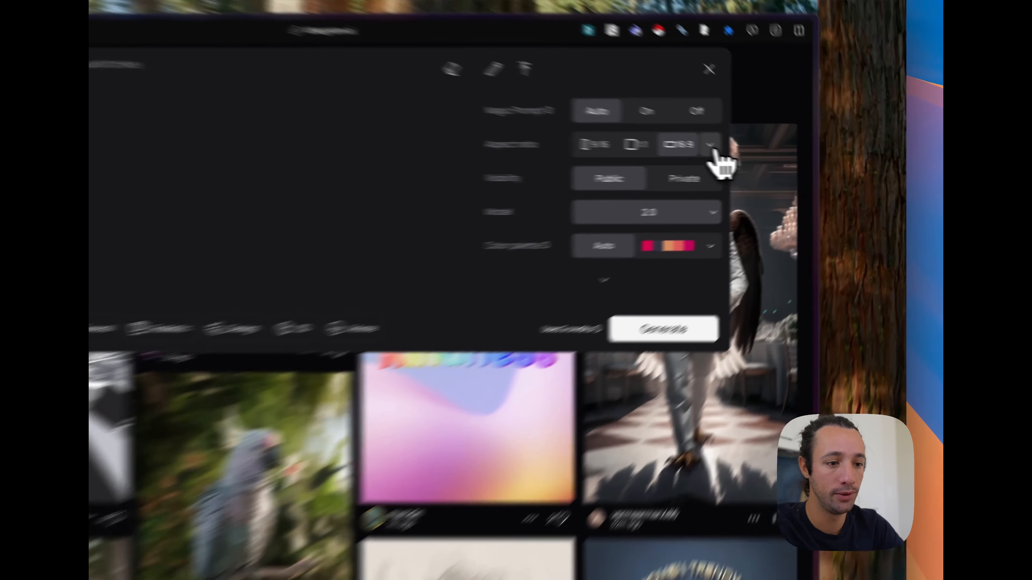
Step: Examine the available aspect ratios and model versions, and reveal the additional generation settings
{"action": "left_click", "coordinate": [767, 157]}
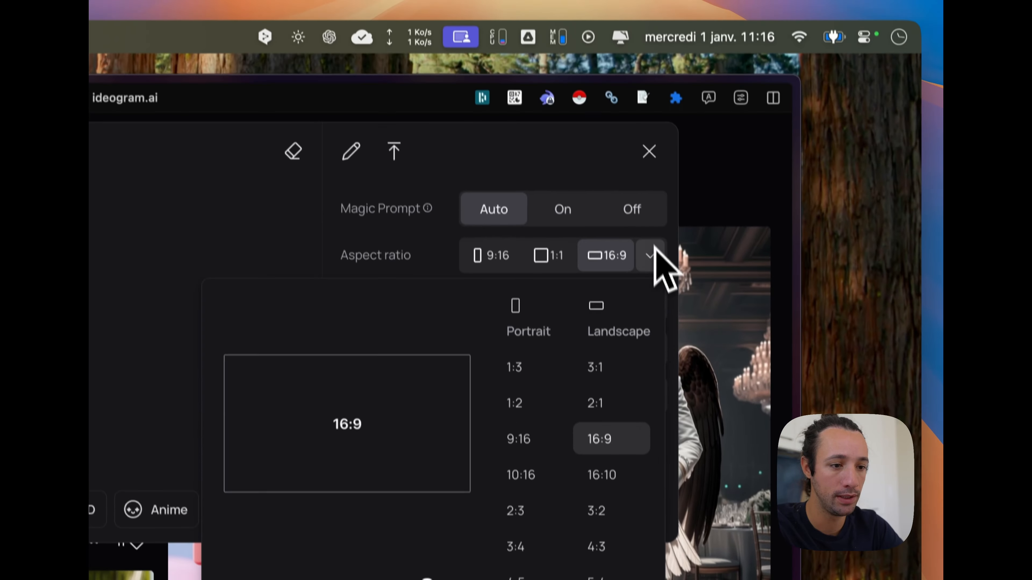
{"action": "left_click", "coordinate": [637, 132]}
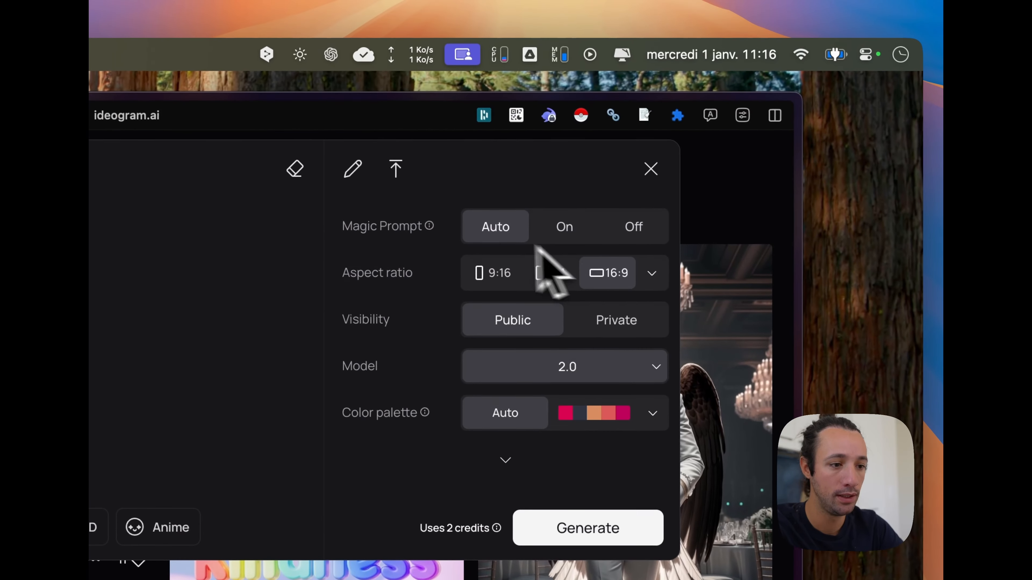
{"action": "mouse_move", "coordinate": [415, 86]}
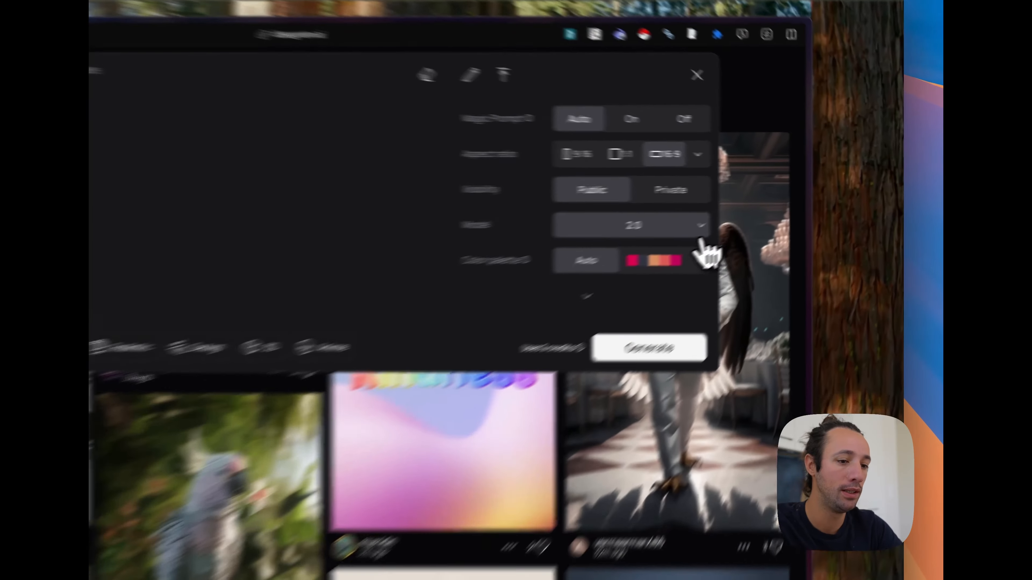
{"action": "left_click", "coordinate": [770, 206]}
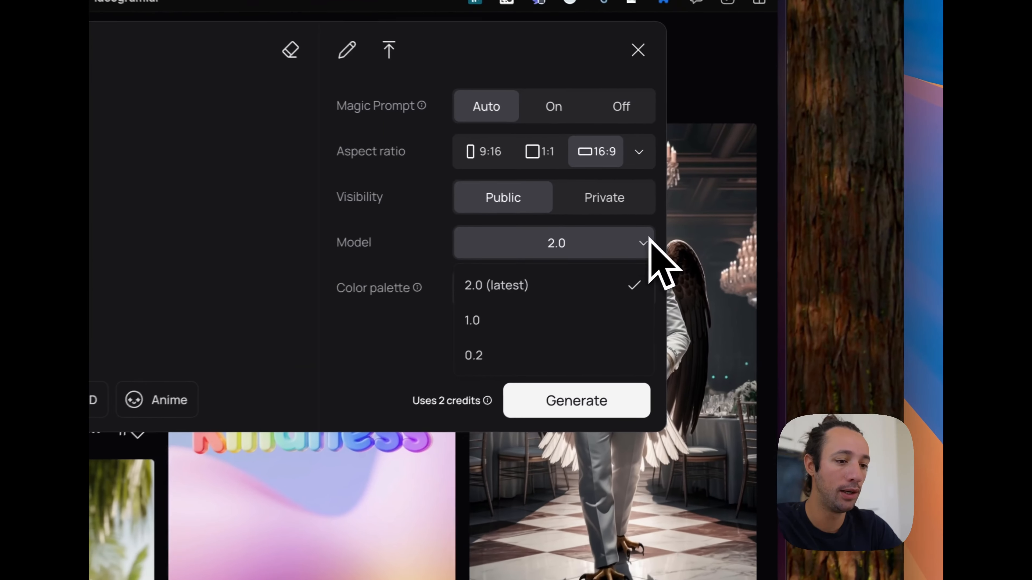
{"action": "left_click", "coordinate": [510, 300]}
{"action": "left_click", "coordinate": [487, 338]}
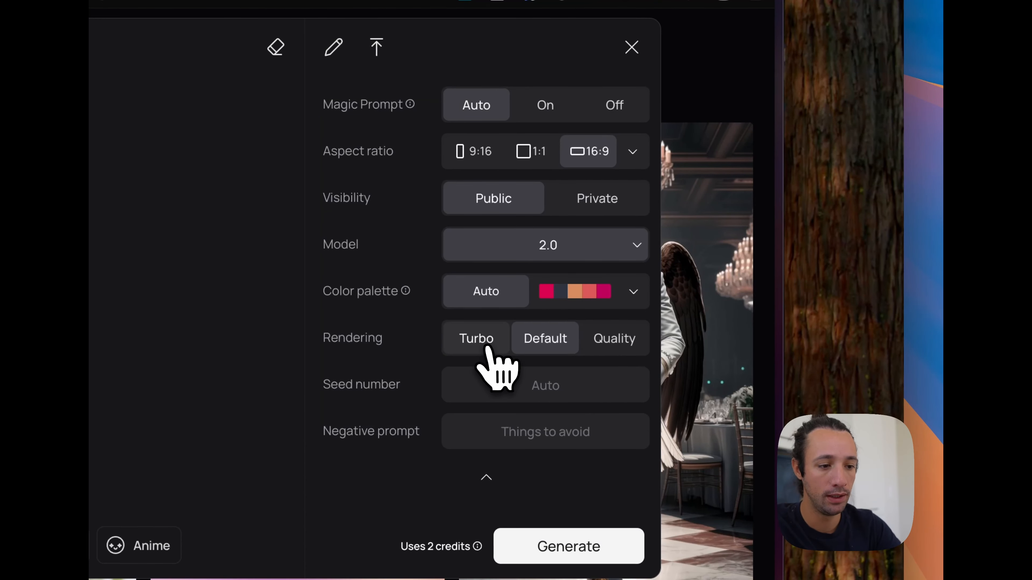
Step: Compare the credit cost of the Turbo, Default and Quality rendering options, ending on Default
{"action": "left_click", "coordinate": [611, 342]}
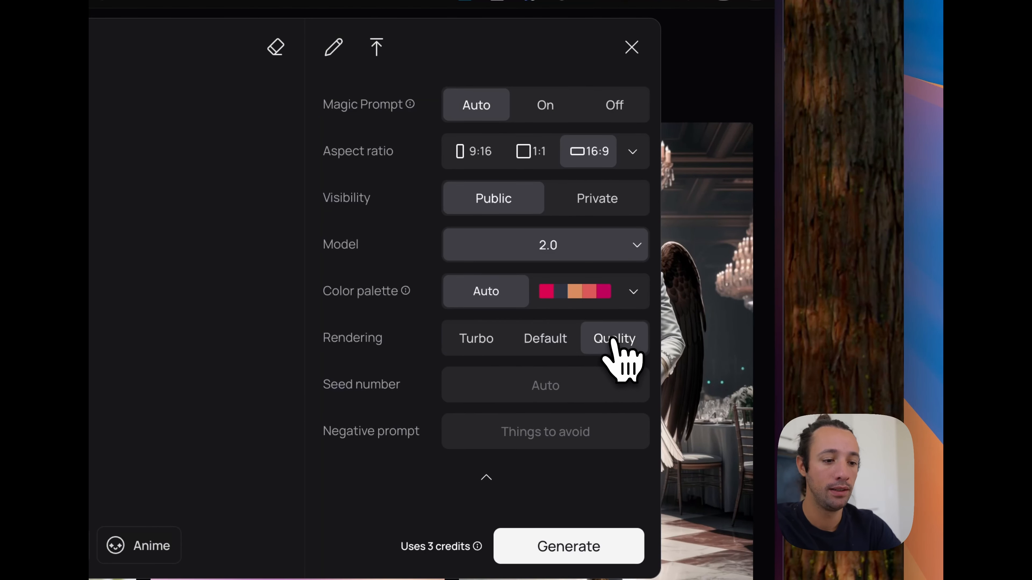
{"action": "left_click", "coordinate": [488, 345]}
{"action": "left_click", "coordinate": [549, 343]}
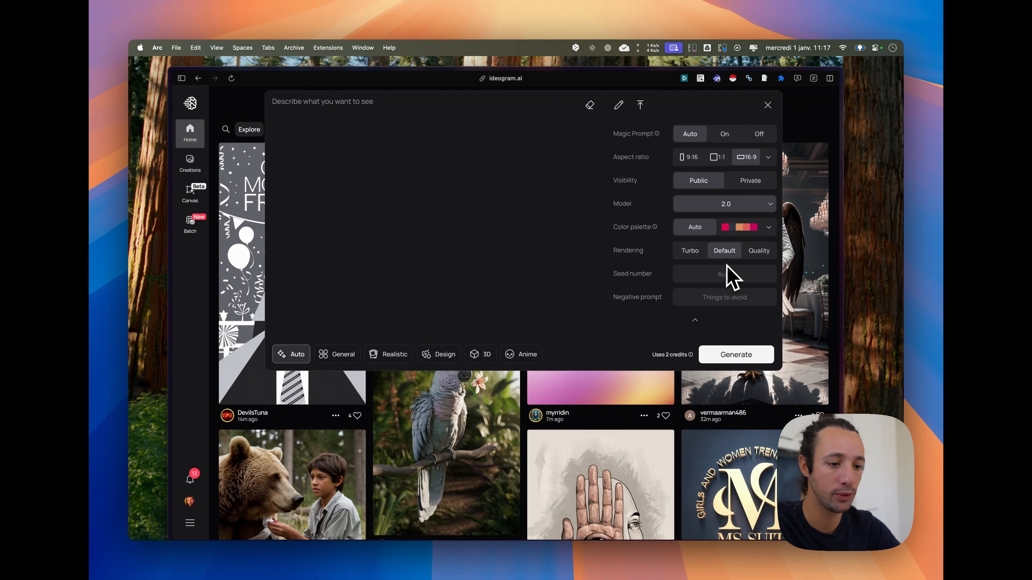
{"action": "left_click", "coordinate": [756, 254]}
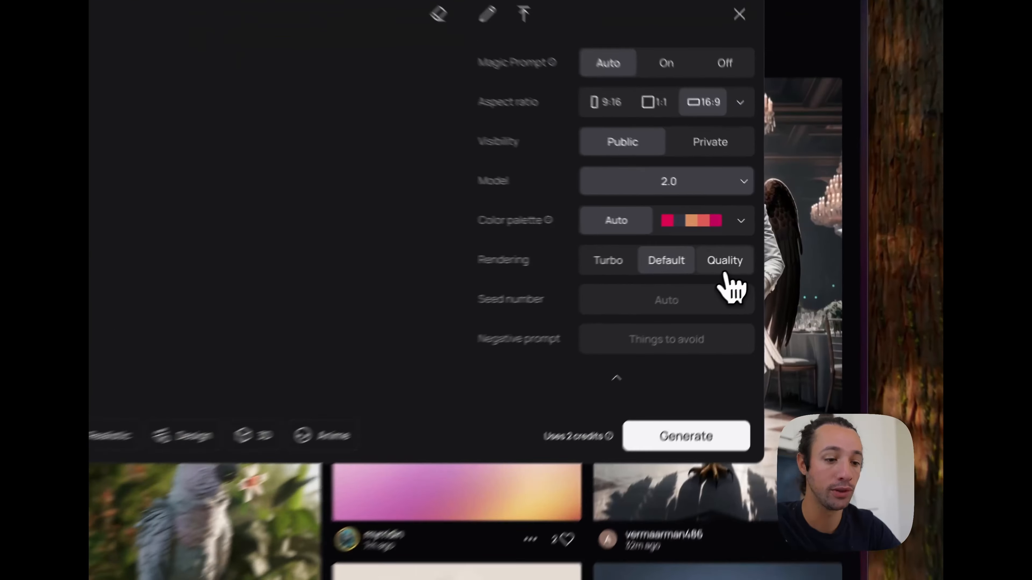
{"action": "left_click", "coordinate": [650, 267]}
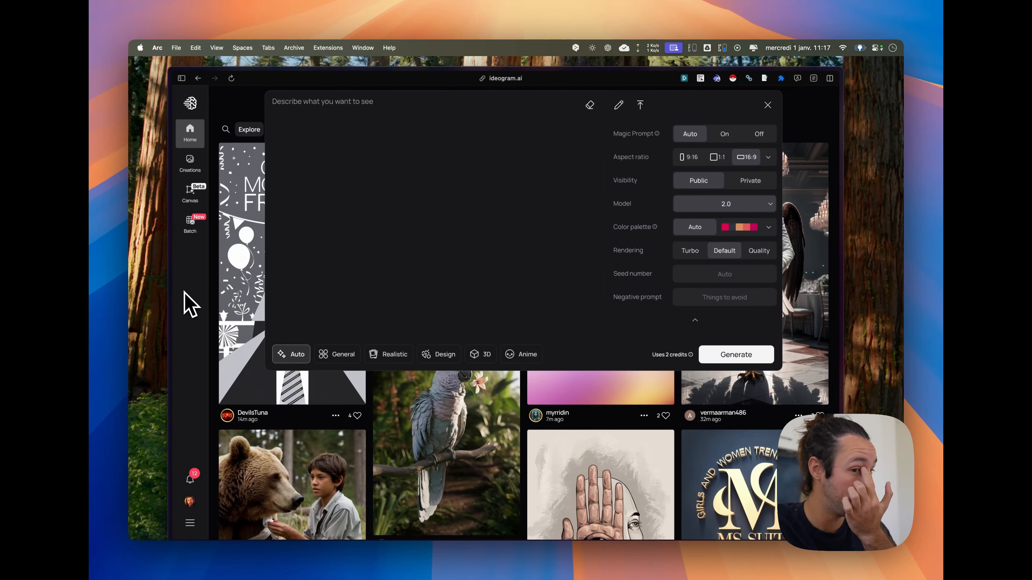
Step: Open the Ideogram Canvas workspace
{"action": "key", "text": "super+space"}
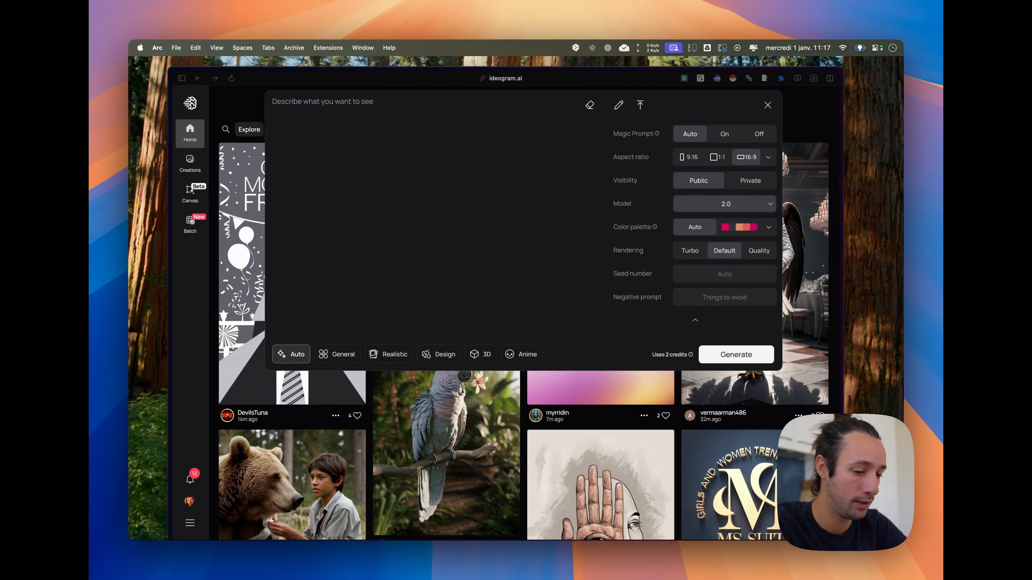
{"action": "left_click", "coordinate": [526, 227]}
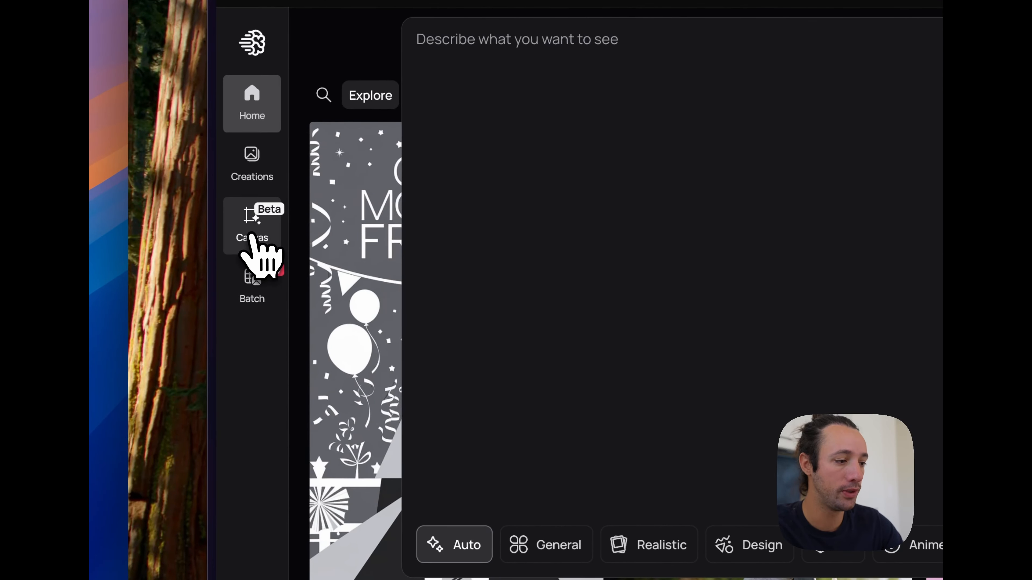
{"action": "left_click", "coordinate": [256, 244]}
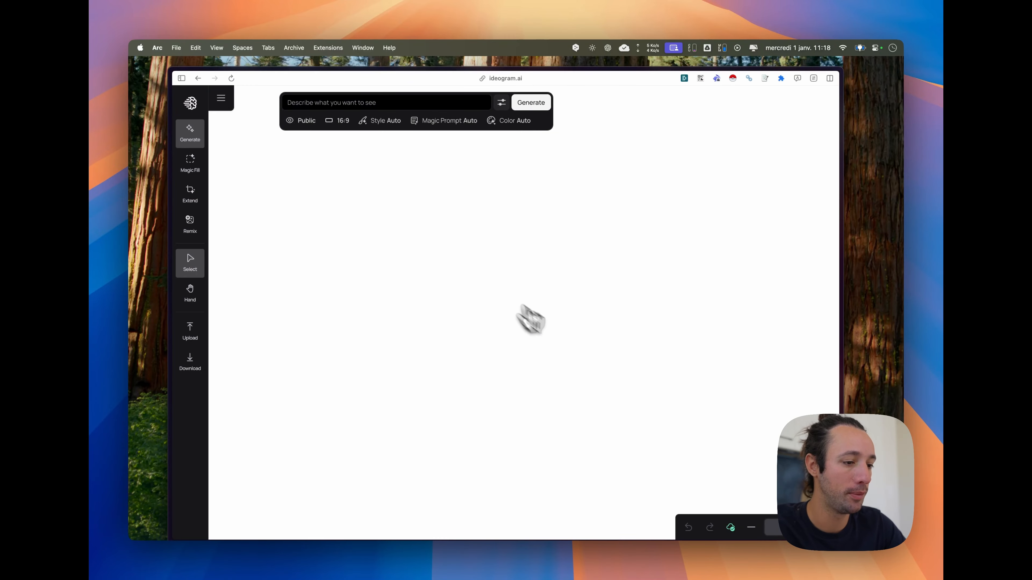
Step: Preview Robot Transparent BG.png in Finder and place the image on the blank Ideogram canvas
{"action": "key", "text": "super+Tab"}
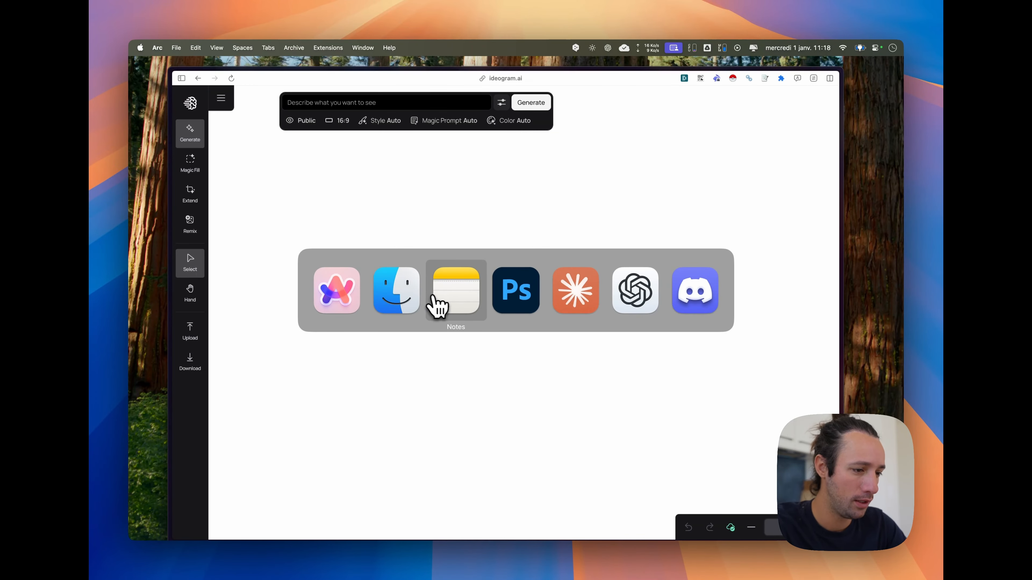
{"action": "key", "text": "space"}
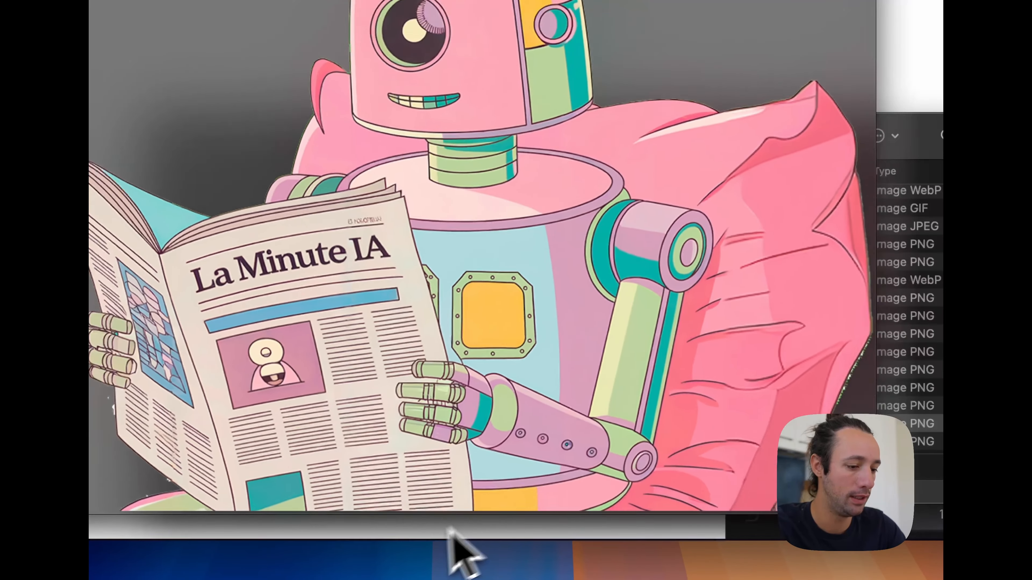
{"action": "key", "text": "space"}
{"action": "left_click_drag", "start_coordinate": [511, 423], "coordinate": [460, 423]}
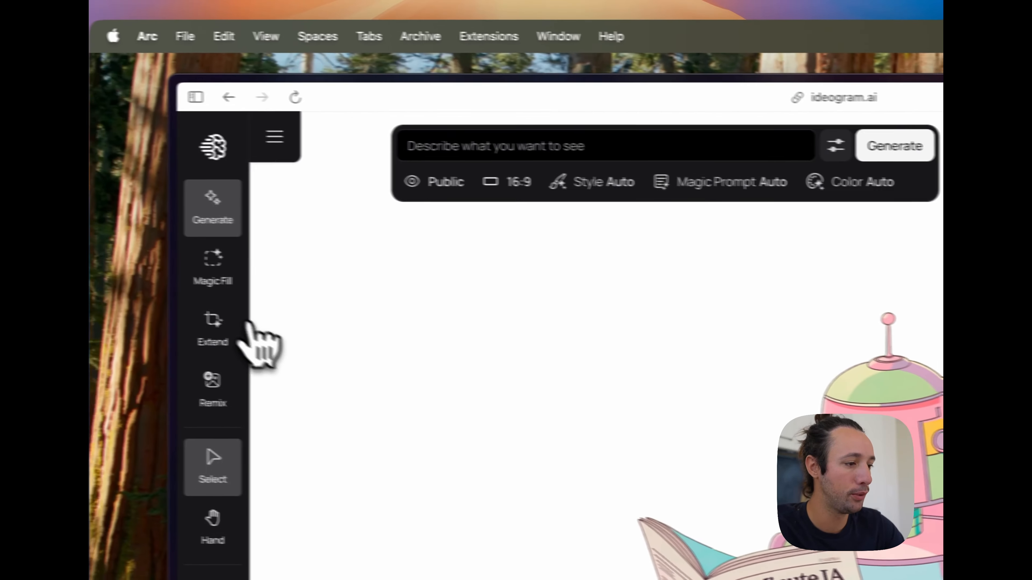
Step: Set up an Extend frame at 16:9 around the robot and reposition it so the robot sits at the frame's lower right
{"action": "left_click", "coordinate": [251, 347]}
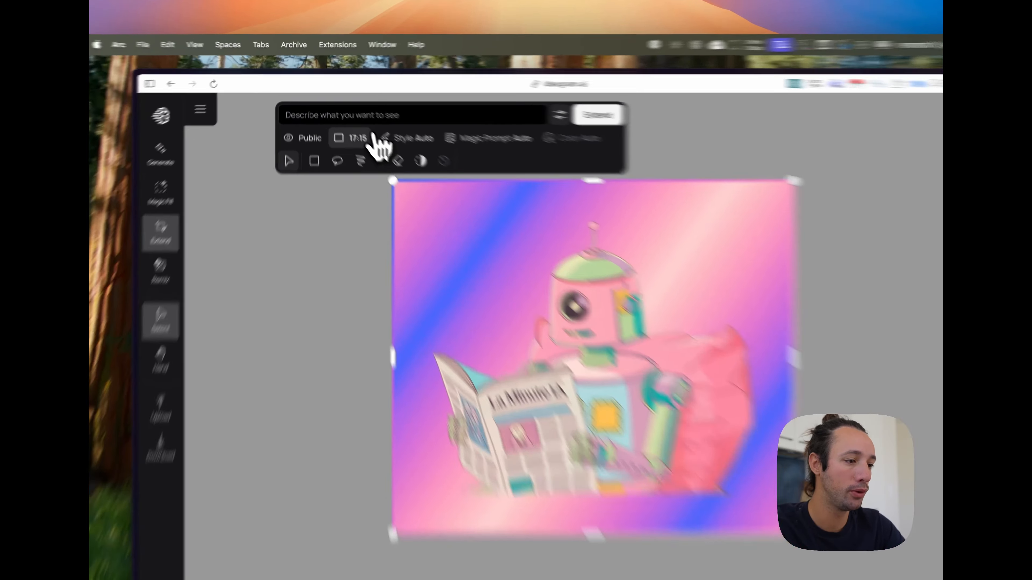
{"action": "left_click", "coordinate": [341, 120]}
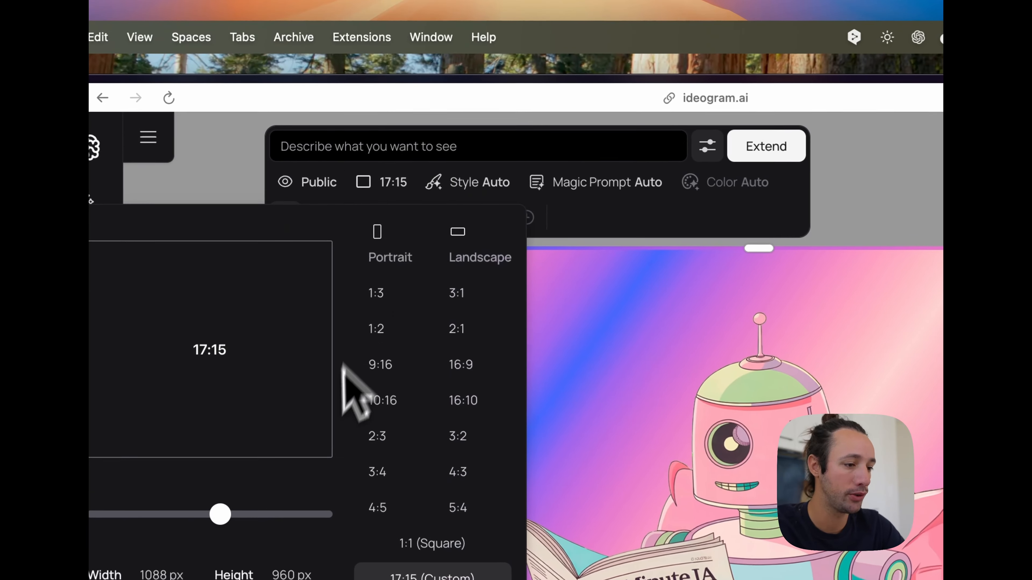
{"action": "left_click", "coordinate": [509, 375]}
{"action": "left_click", "coordinate": [763, 178]}
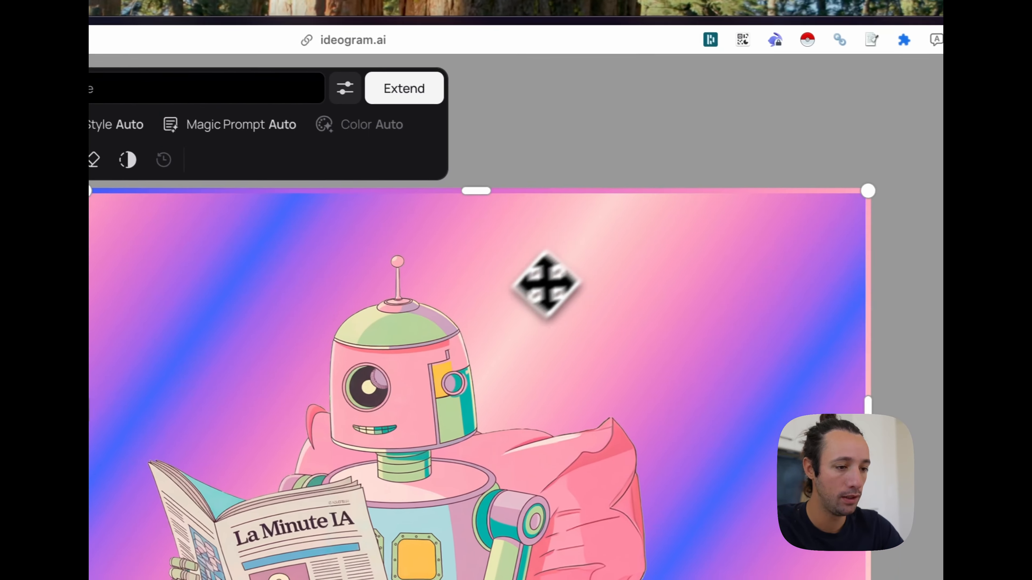
{"action": "left_click_drag", "start_coordinate": [908, 345], "coordinate": [765, 415]}
{"action": "left_click_drag", "start_coordinate": [393, 354], "coordinate": [338, 343]}
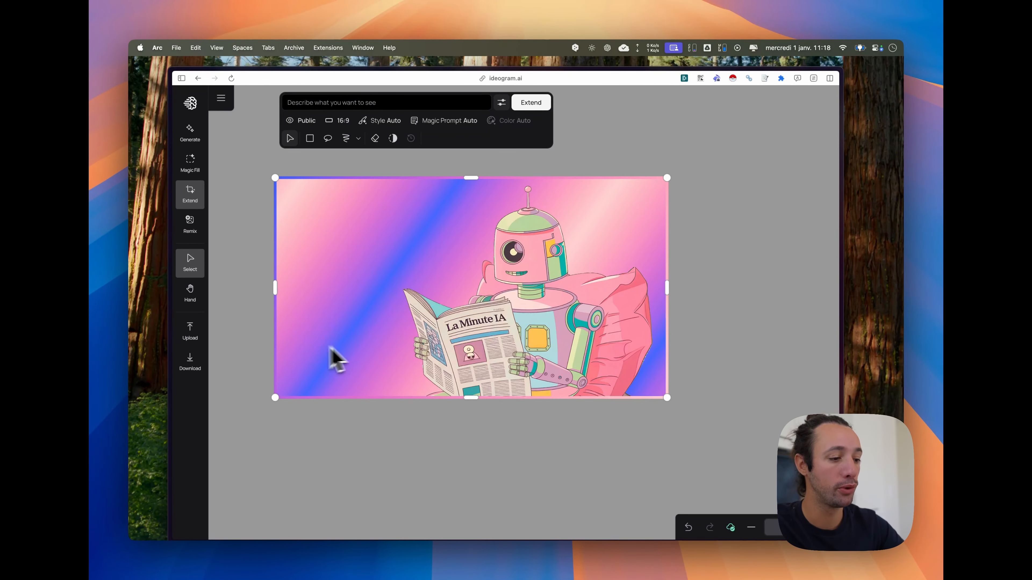
Step: Switch to Claude and attach Robot Transparent BG.png from the La Minute IA folder to a new chat
{"action": "left_click_drag", "start_coordinate": [532, 315], "coordinate": [518, 309]}
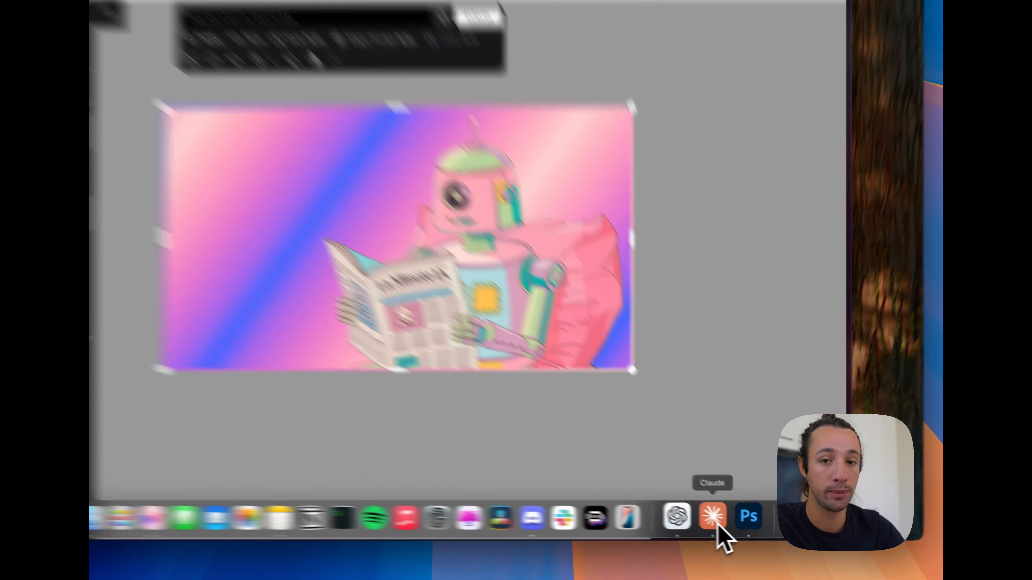
{"action": "left_click", "coordinate": [736, 524]}
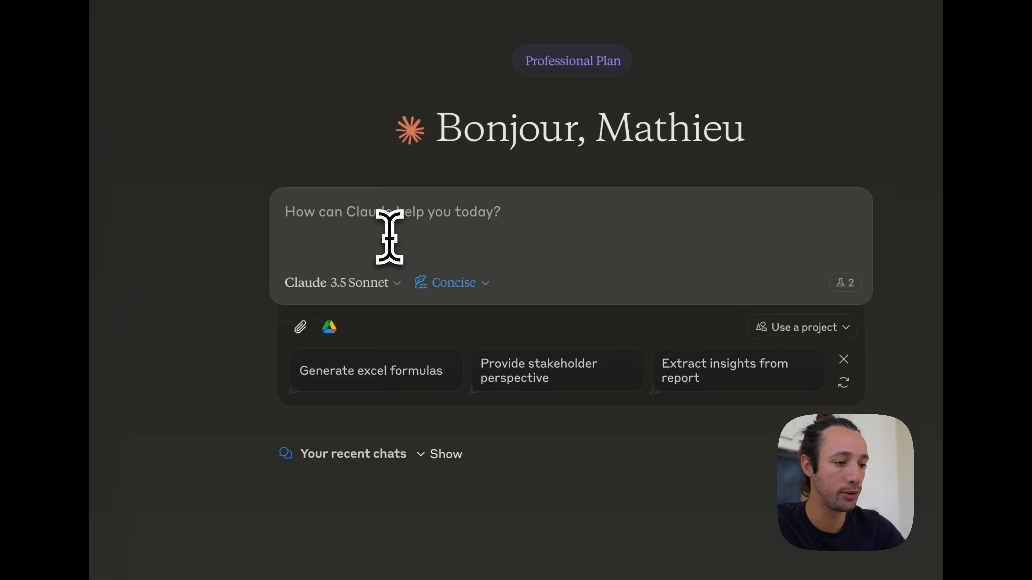
{"action": "key", "text": "super+Tab"}
{"action": "left_click", "coordinate": [424, 386]}
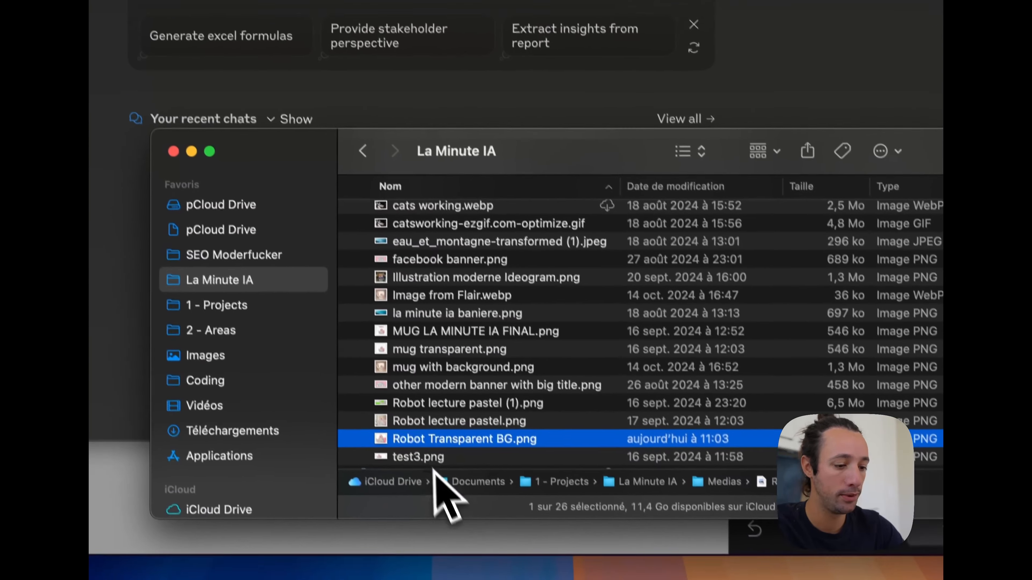
{"action": "left_click_drag", "start_coordinate": [422, 439], "coordinate": [516, 401]}
{"action": "left_click", "coordinate": [502, 301]}
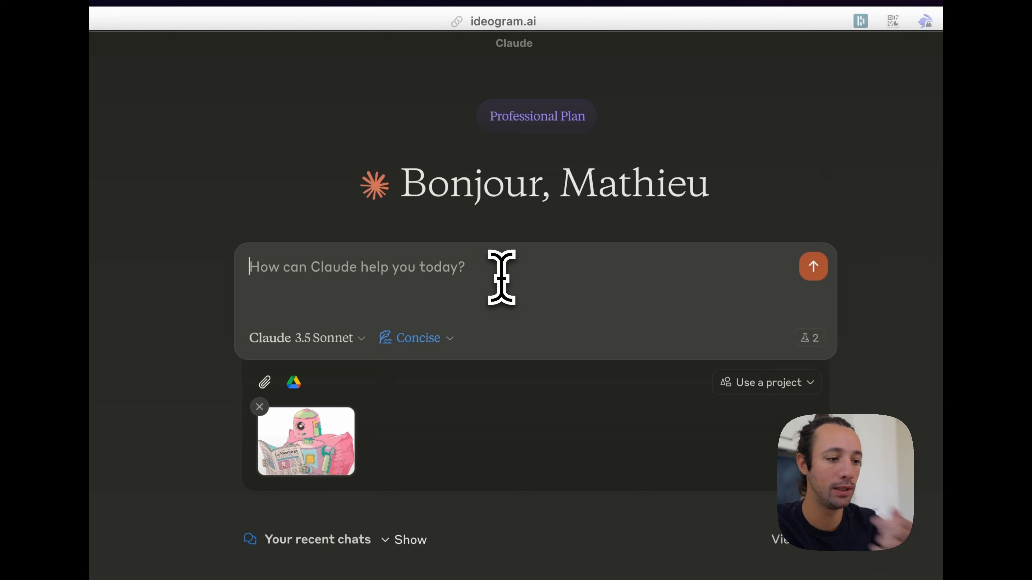
Step: Write a request for 5 English prompts for a nice background blending with the image's style, colors and idea of the robot enjoying reading La Minute IA
{"action": "type", "text": "Give me 5 prompts in english to generate a nice background for this image that blends really well with the style colors and idea of this robot nicely enjoying reading La Minute IA"}
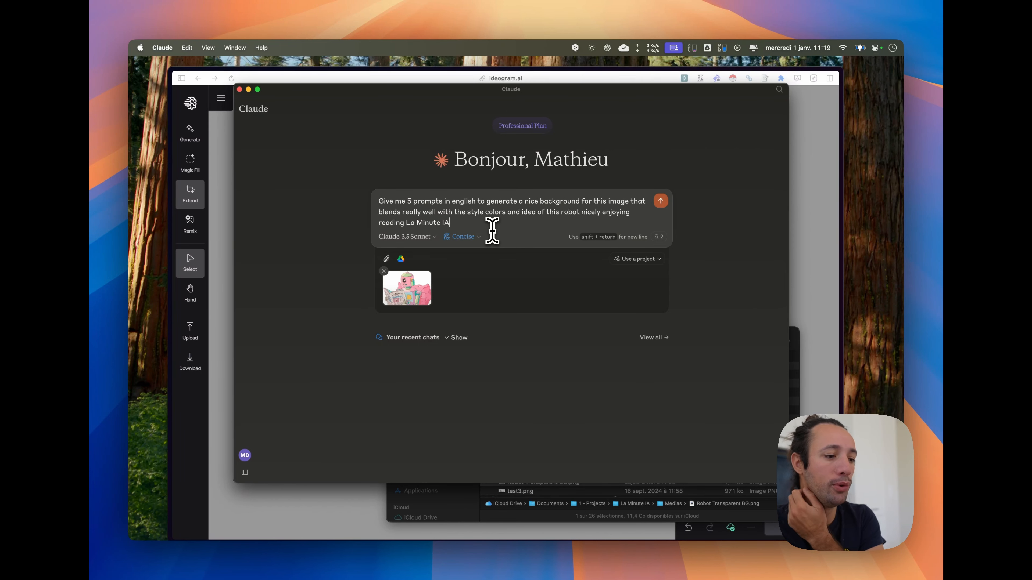
{"action": "type", "text": ","}
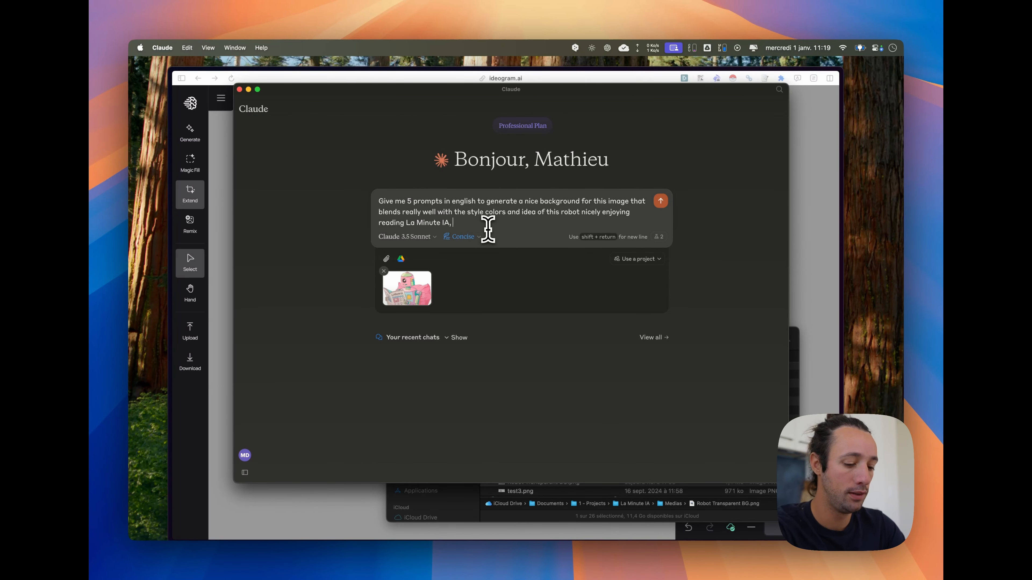
{"action": "key", "text": "BackSpace"}
{"action": "key", "text": "BackSpace"}
Step: Add the idea of the robot in a sweet french coffee with a croissant and a coffee, simple and cosy, and send the request
{"action": "type", "text": ". I like the idea of the robot being in a"}
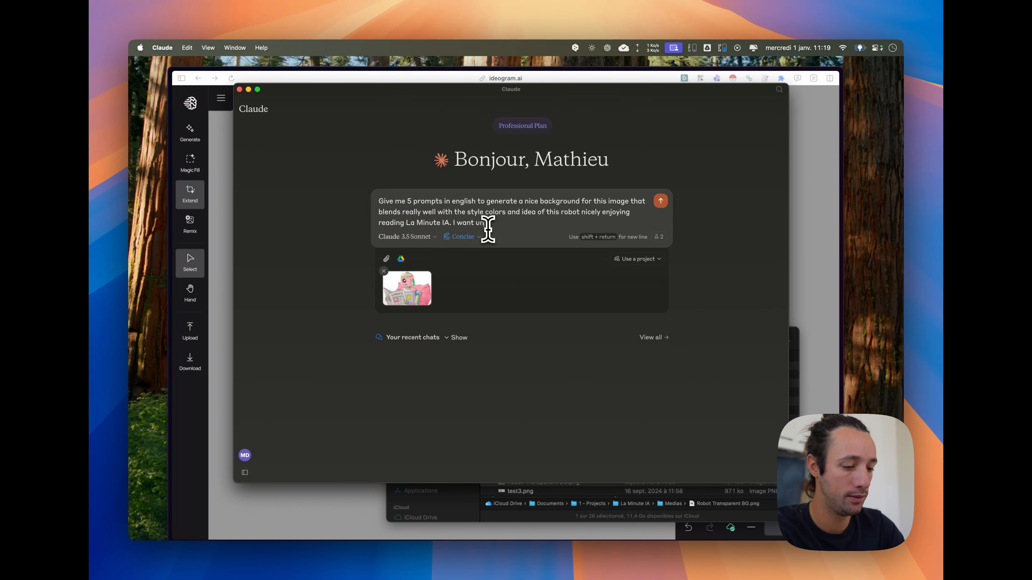
{"action": "type", "text": " s"}
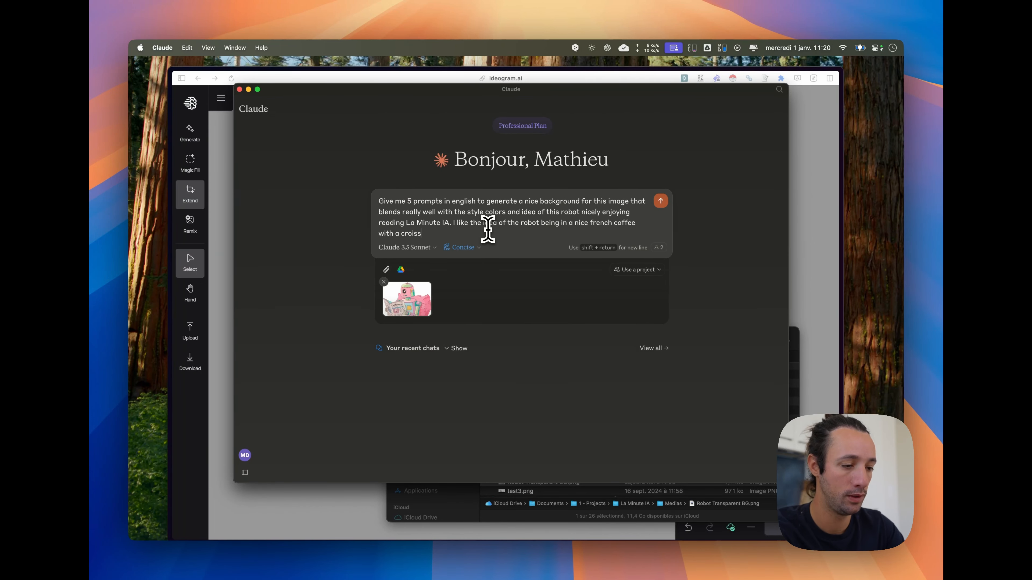
{"action": "type", "text": "weet french coffee with a croissant and a coffee, keep it simple and cosy"}
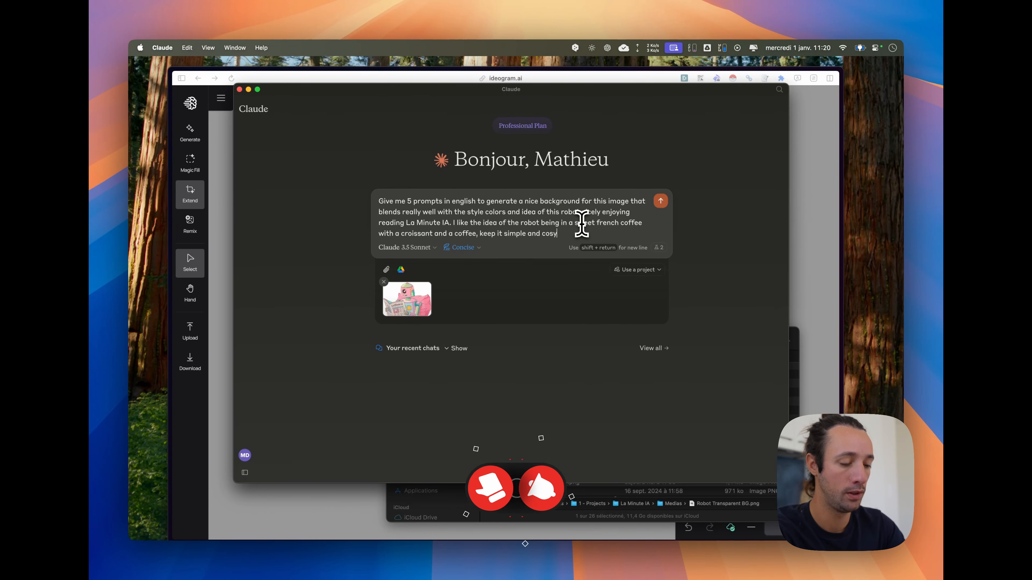
{"action": "type", "text": "."}
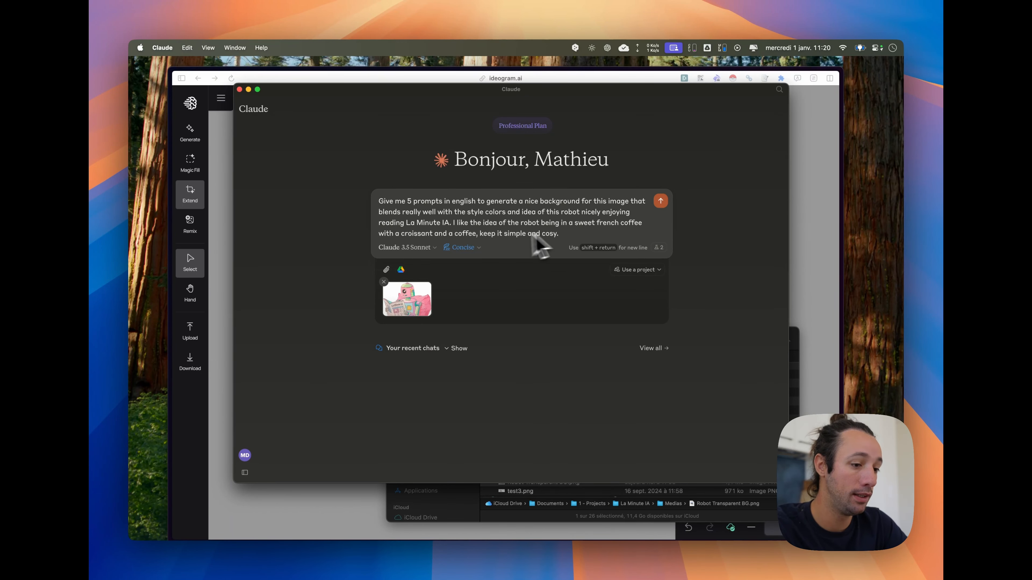
{"action": "left_click", "coordinate": [661, 201]}
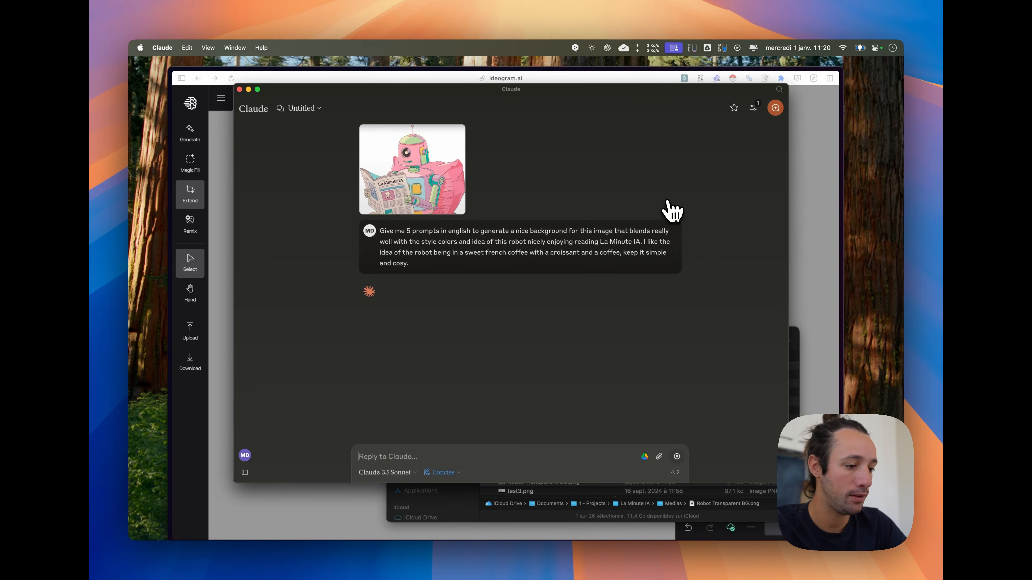